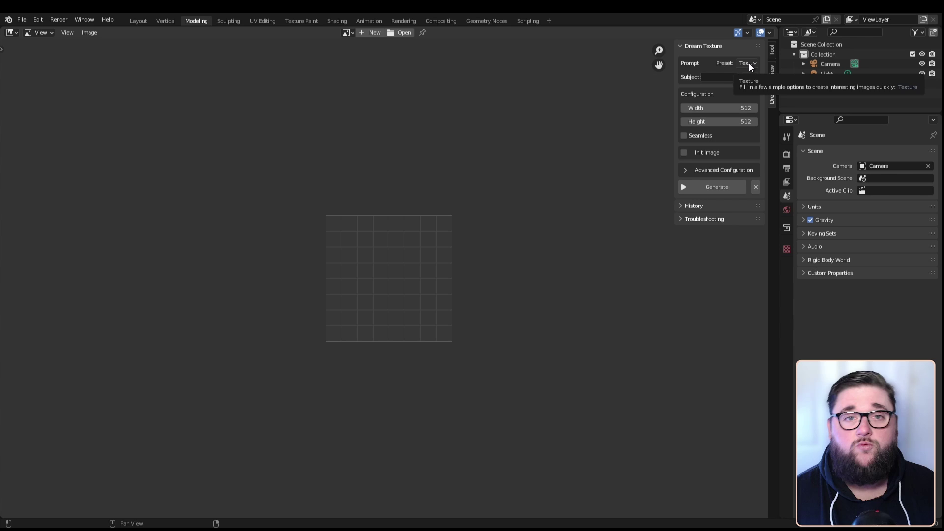
Generate a seamless 512×512 texture using the Texture preset with subject 'bricks'.
{"action": "left_click", "coordinate": [747, 63]}
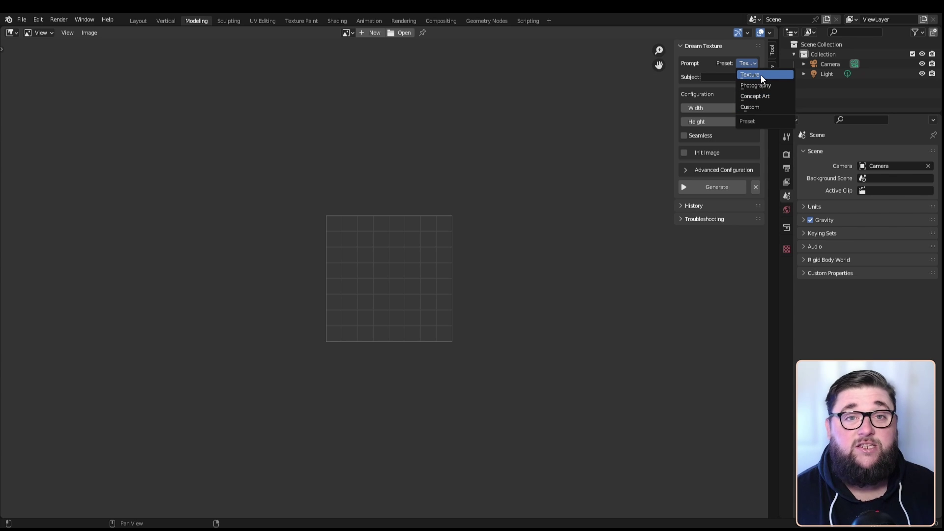
{"action": "left_click", "coordinate": [762, 79]}
{"action": "left_click", "coordinate": [719, 78]}
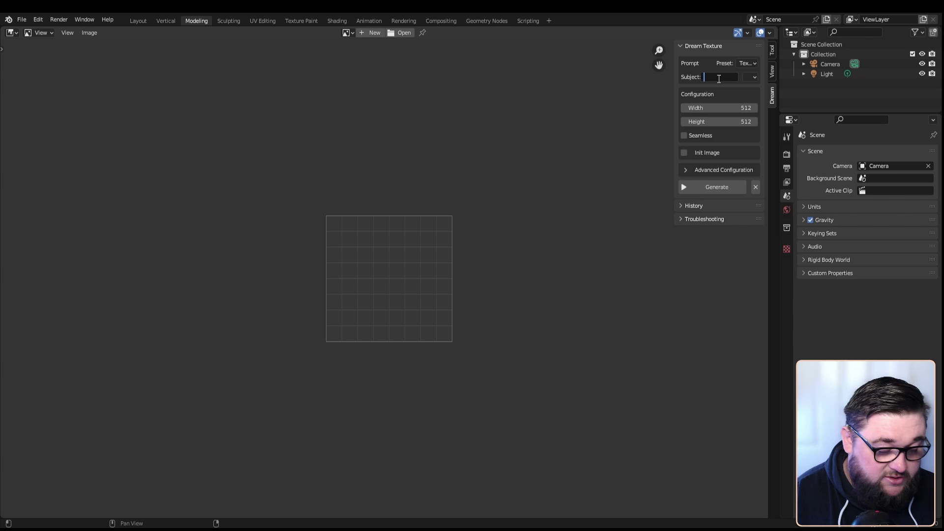
{"action": "type", "text": "bricks"}
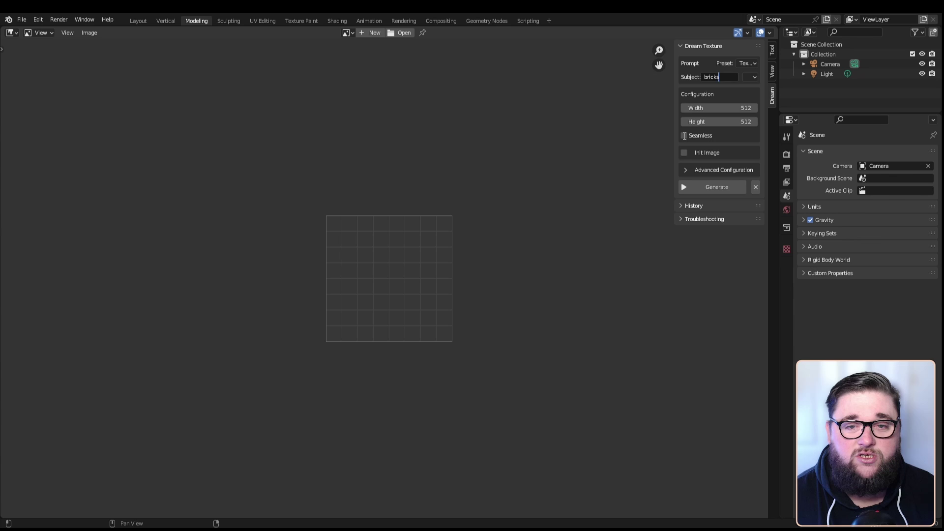
{"action": "left_click", "coordinate": [684, 137]}
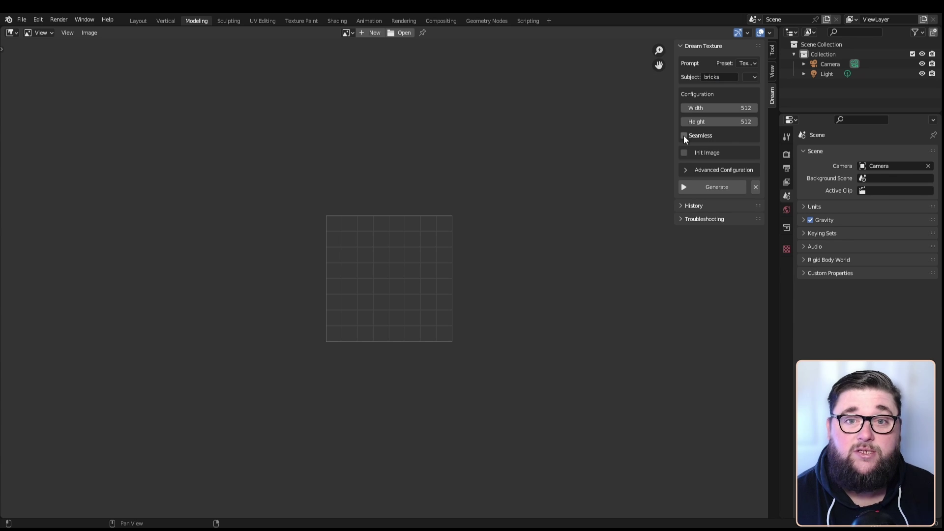
{"action": "left_click", "coordinate": [684, 137]}
{"action": "left_click", "coordinate": [689, 185]}
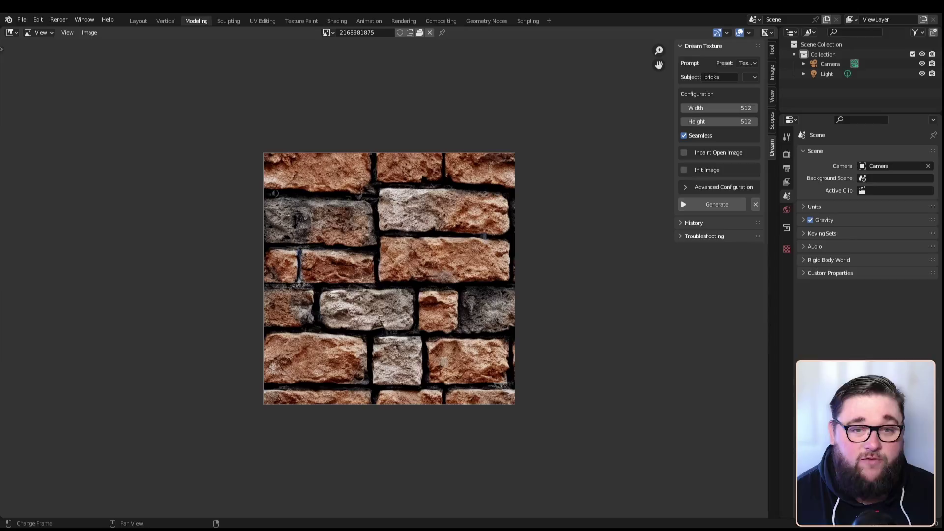
Enable Repeat Image in the View tab's Display panel and zoom to confirm the bricks tile seamlessly.
{"action": "left_click", "coordinate": [772, 96]}
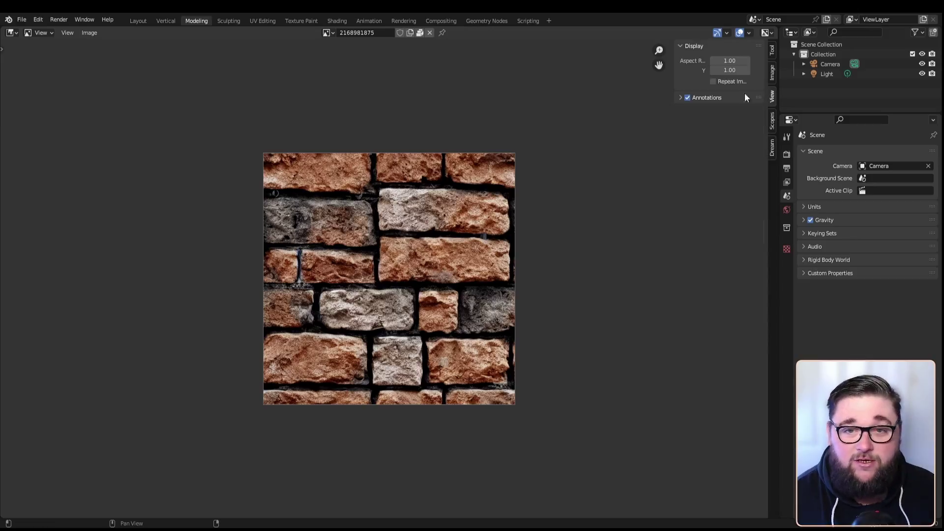
{"action": "left_click", "coordinate": [713, 81]}
{"action": "scroll", "coordinate": [573, 226], "scroll_direction": "down", "scroll_amount": 4}
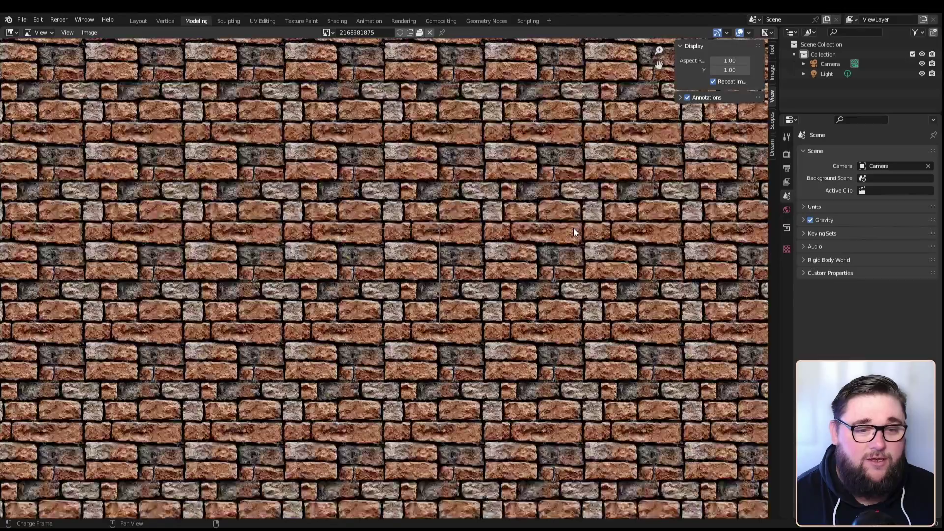
{"action": "scroll", "coordinate": [574, 228], "scroll_direction": "down", "scroll_amount": 5}
{"action": "scroll", "coordinate": [574, 228], "scroll_direction": "up", "scroll_amount": 12}
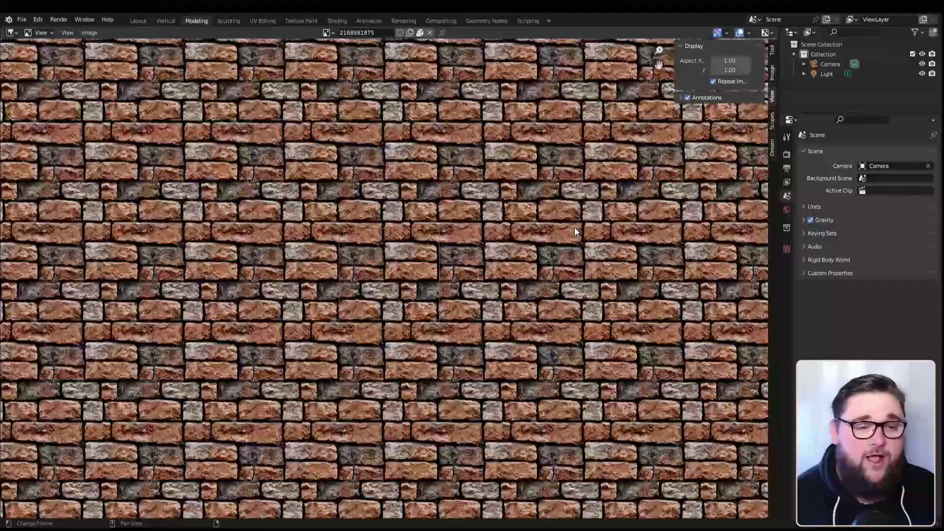
{"action": "scroll", "coordinate": [574, 231], "scroll_direction": "up", "scroll_amount": 1}
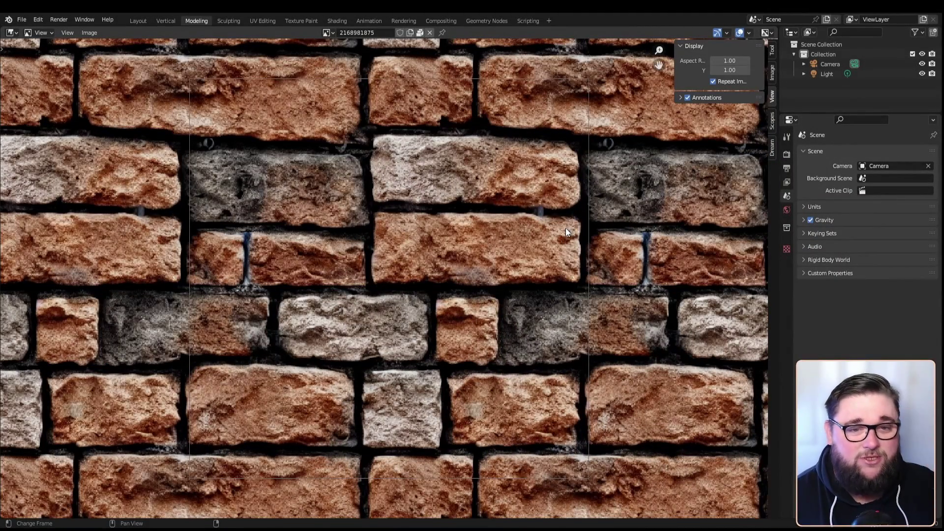
{"action": "scroll", "coordinate": [562, 239], "scroll_direction": "down", "scroll_amount": 2}
{"action": "left_click", "coordinate": [772, 51]}
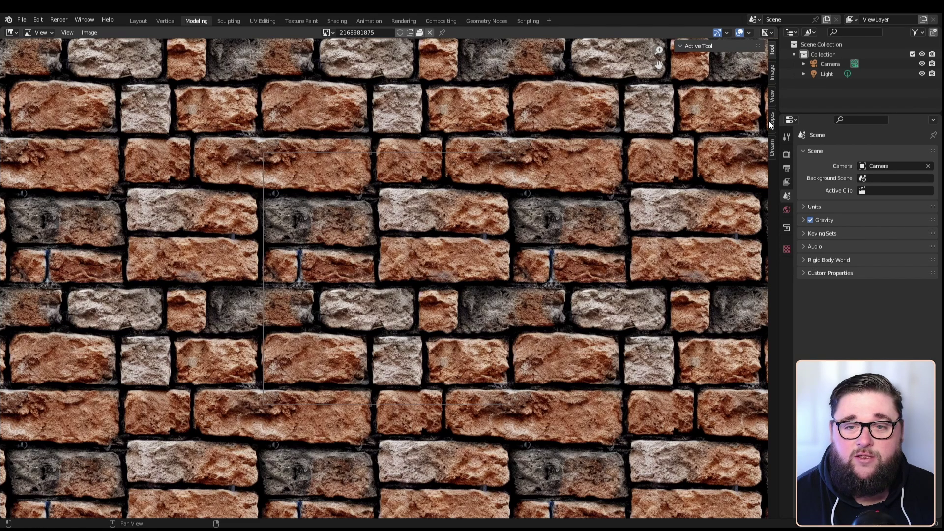
Raise Steps to 100 under Advanced Configuration and regenerate the brick texture.
{"action": "left_click", "coordinate": [772, 147]}
{"action": "left_click", "coordinate": [686, 187]}
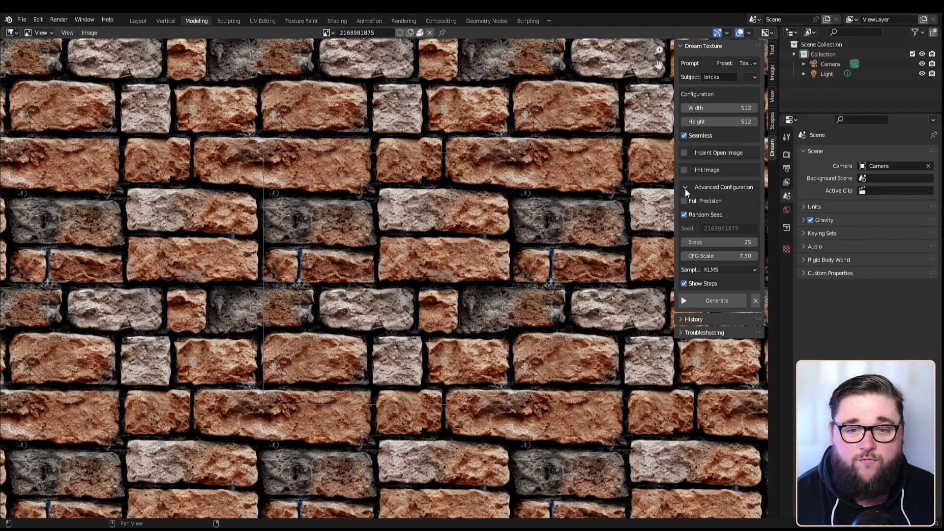
{"action": "left_click", "coordinate": [725, 242]}
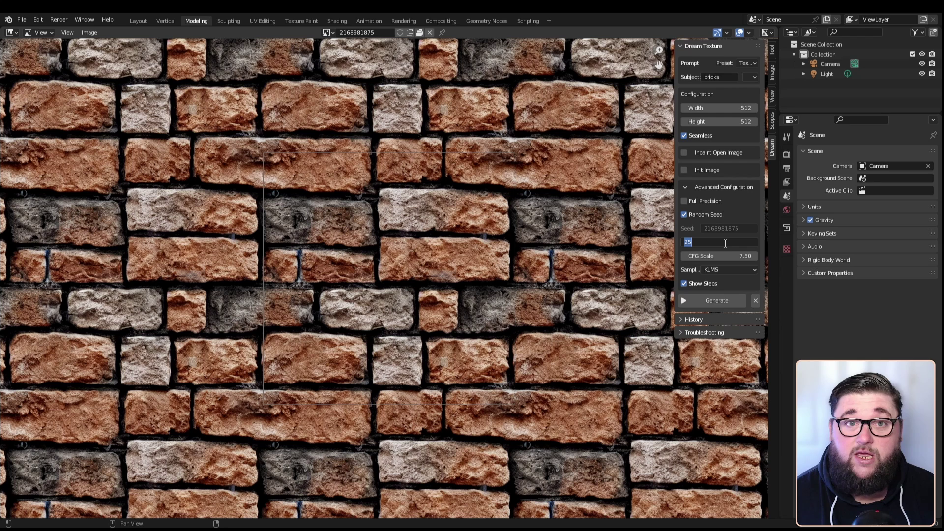
{"action": "type", "text": "100"}
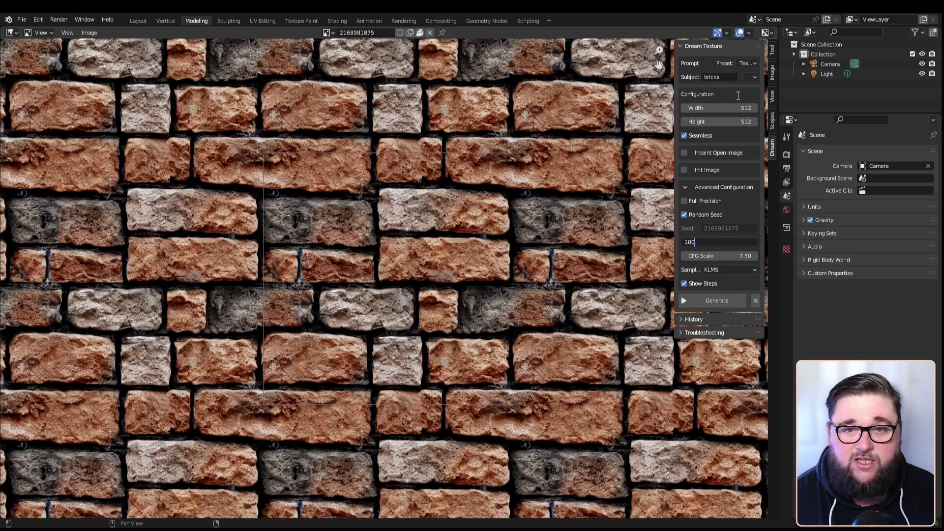
{"action": "left_click", "coordinate": [718, 78]}
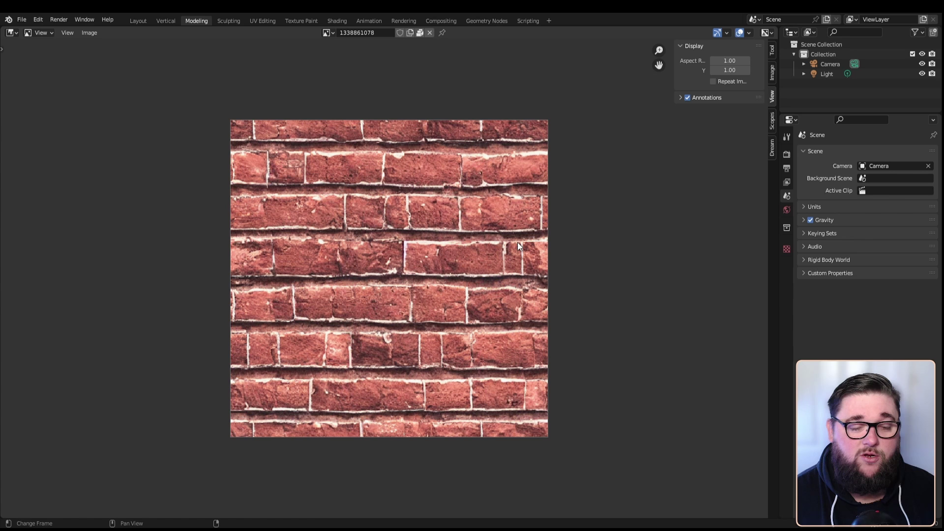
Switch to the Photography preset and replace the subject with 'cute dog'.
{"action": "left_click", "coordinate": [772, 147]}
{"action": "left_click", "coordinate": [745, 63]}
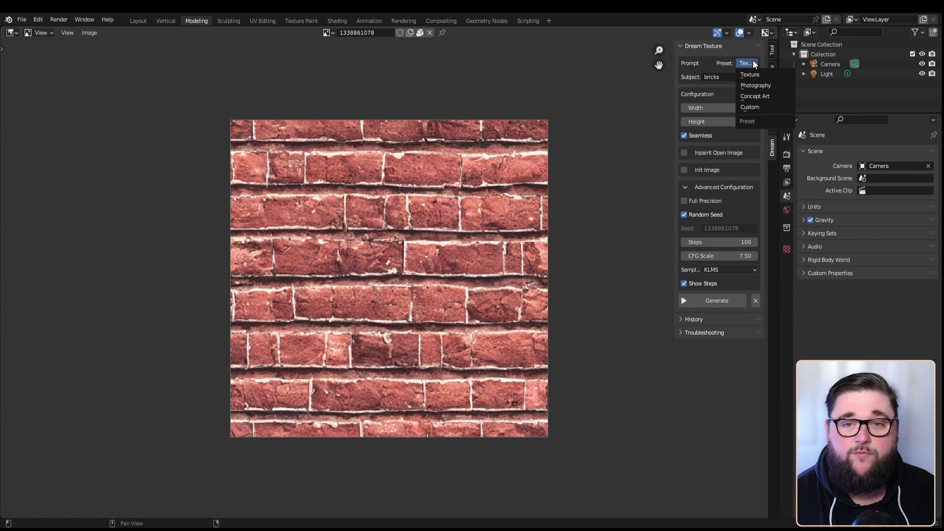
{"action": "left_click", "coordinate": [755, 85]}
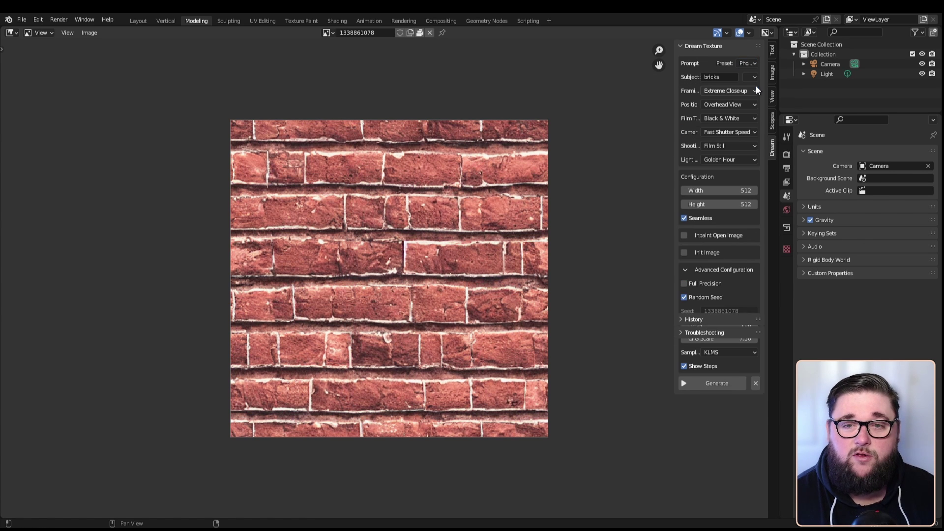
{"action": "left_click", "coordinate": [727, 78]}
{"action": "key", "text": "BackSpace"}
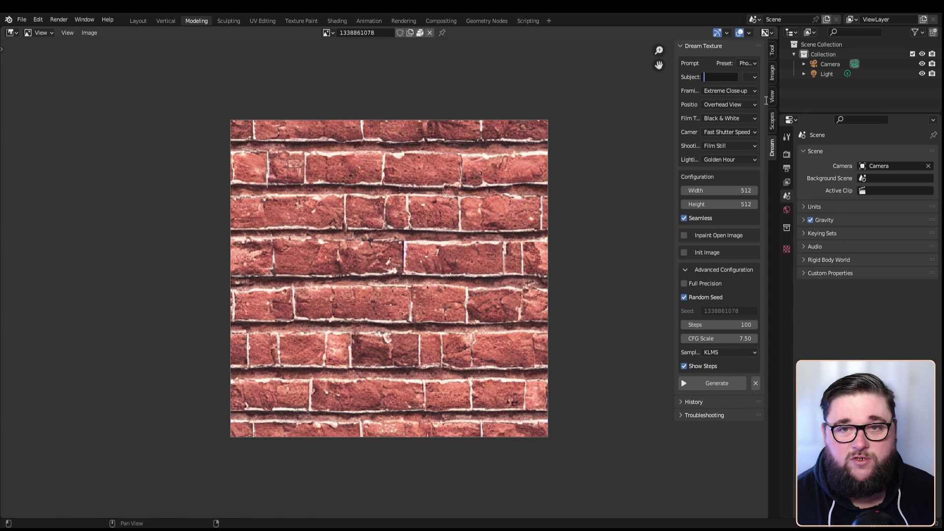
{"action": "type", "text": "cute dog"}
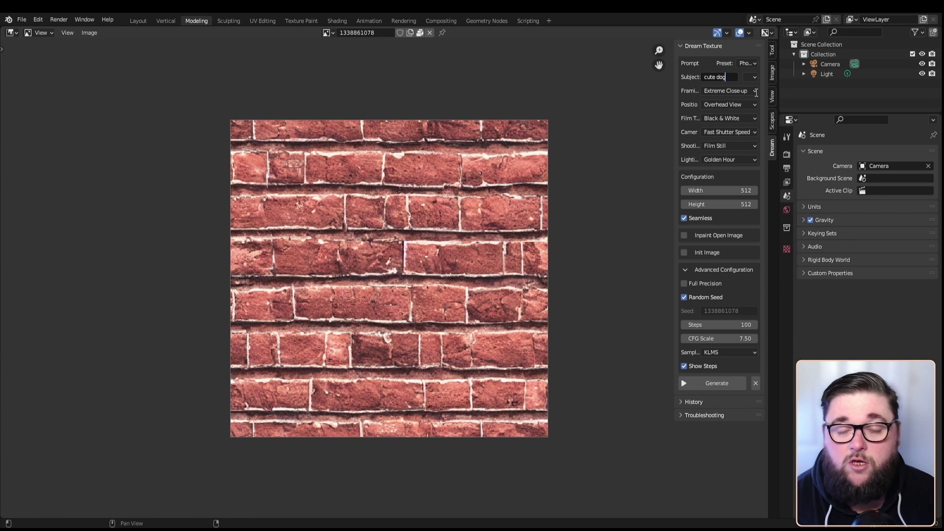
Set framing to Medium Close Up, position to Low Angle, and film type to Full Color.
{"action": "left_click", "coordinate": [754, 91]}
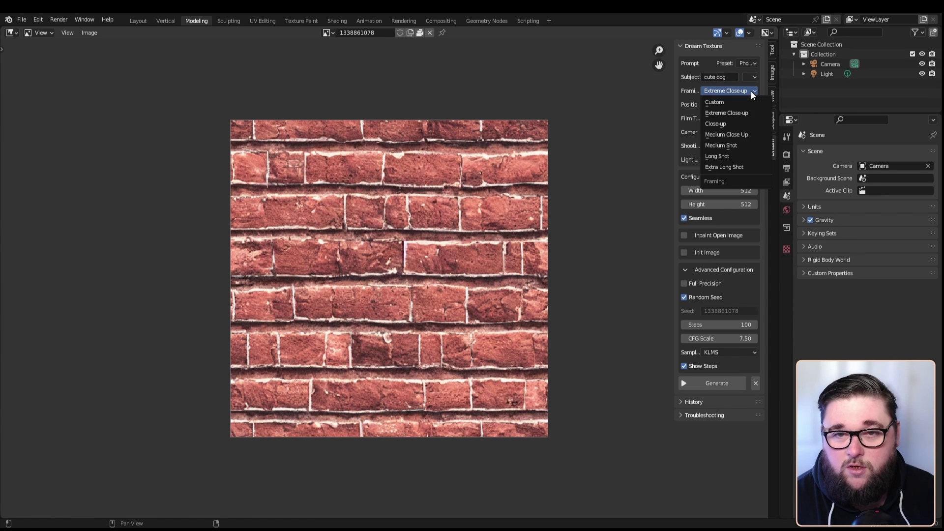
{"action": "left_click", "coordinate": [743, 134]}
{"action": "left_click", "coordinate": [745, 105]}
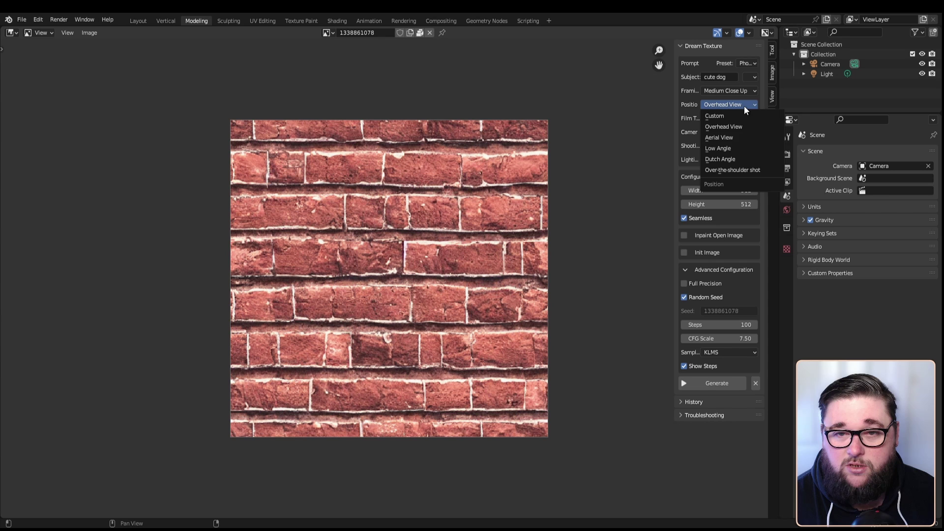
{"action": "left_click", "coordinate": [737, 148]}
{"action": "left_click", "coordinate": [749, 119]}
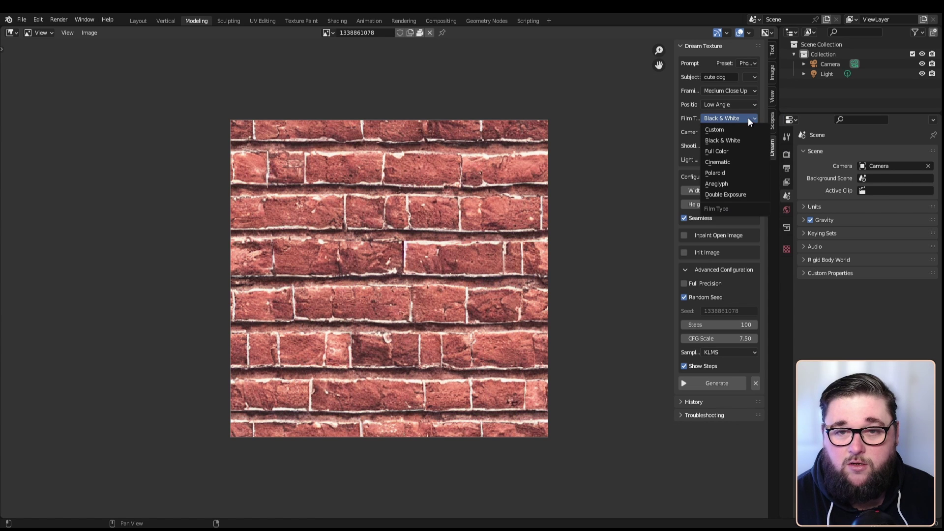
{"action": "left_click", "coordinate": [736, 151]}
Choose Shallow Depth of Field, Studio Portrait Photograph, Studio Lighting, and set Steps to 25.
{"action": "left_click", "coordinate": [747, 131]}
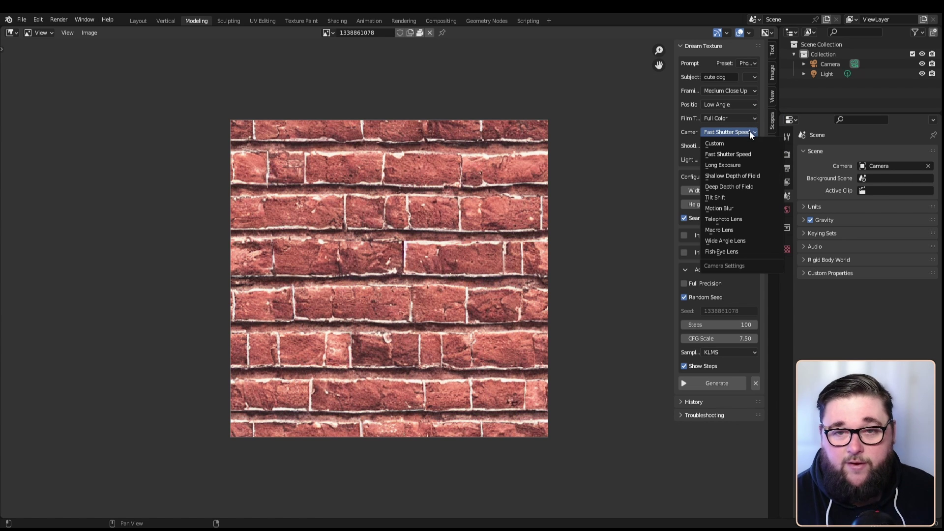
{"action": "left_click", "coordinate": [743, 176]}
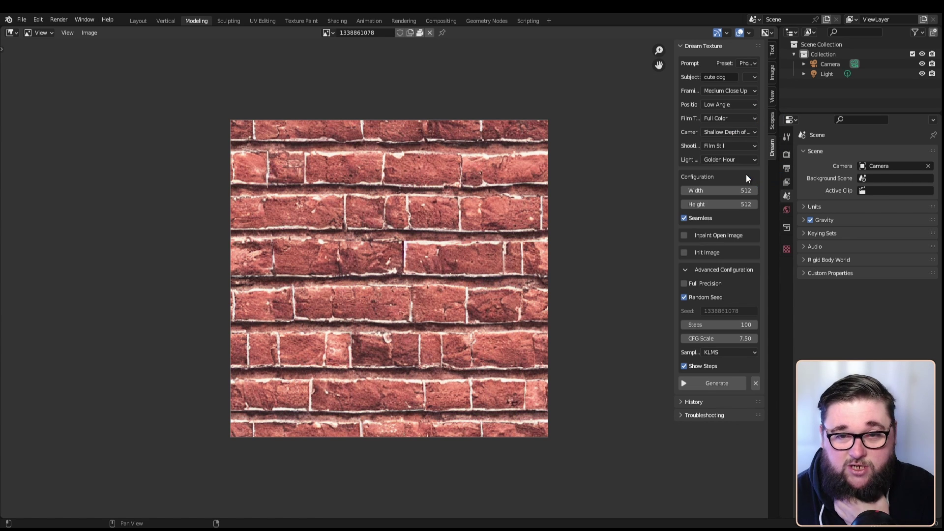
{"action": "left_click", "coordinate": [745, 147]}
{"action": "left_click", "coordinate": [744, 190]}
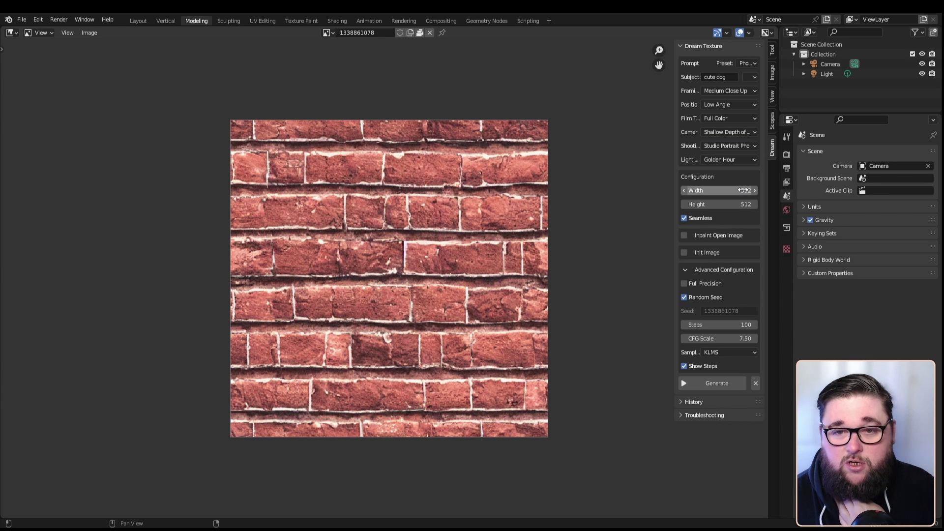
{"action": "left_click", "coordinate": [741, 162]}
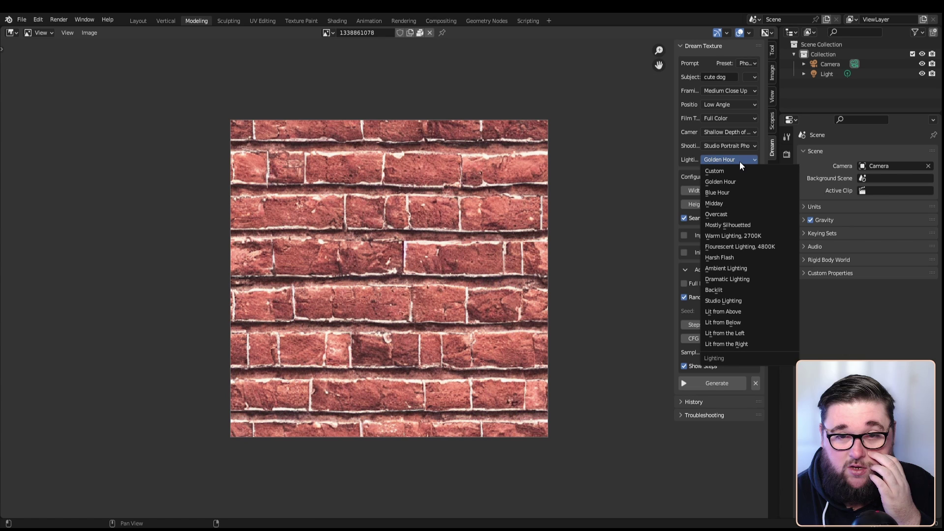
{"action": "left_click", "coordinate": [755, 301]}
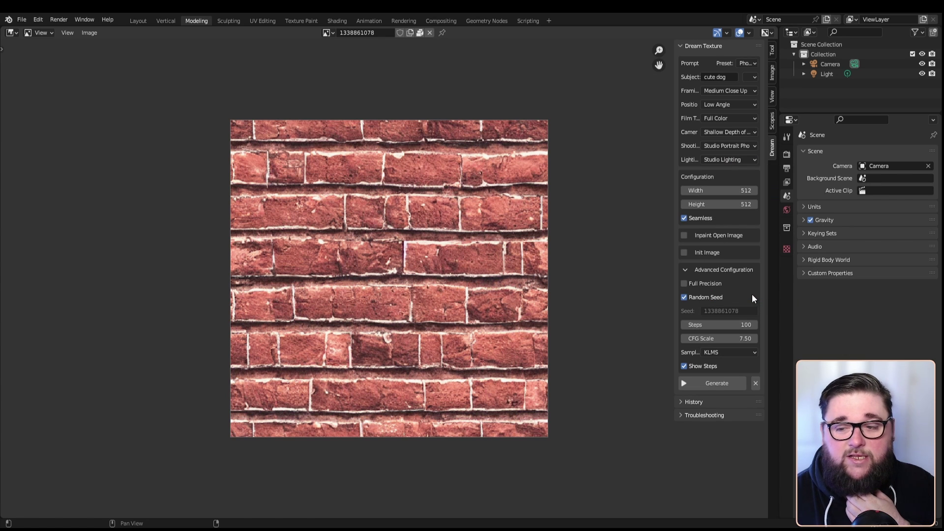
{"action": "left_click", "coordinate": [726, 325]}
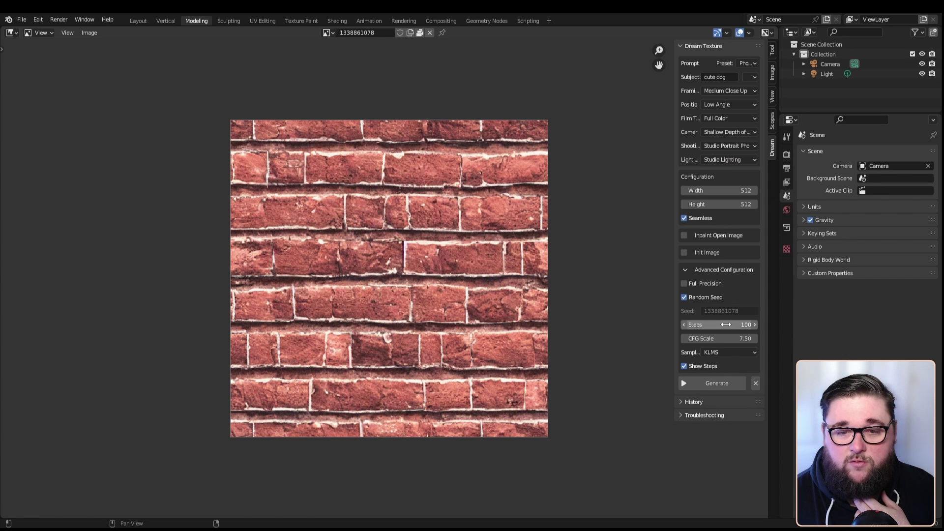
{"action": "type", "text": "25"}
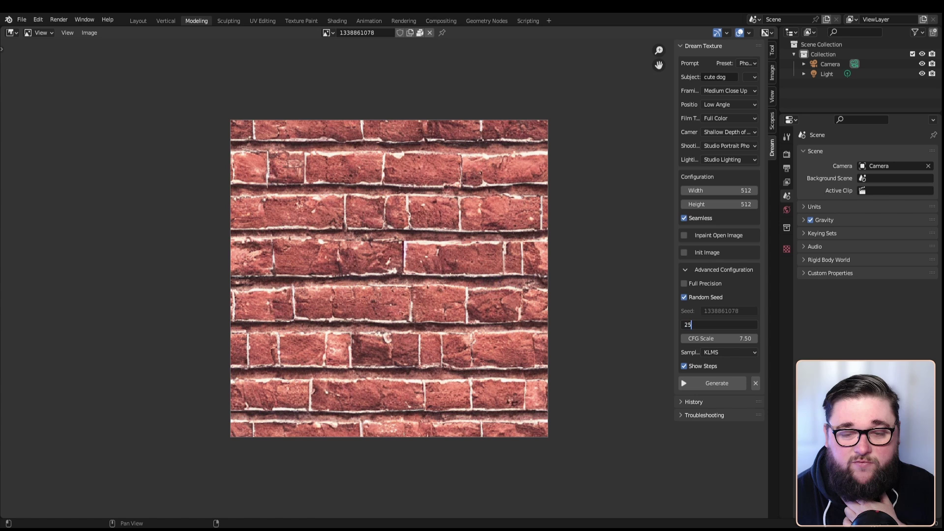
{"action": "key", "text": "Return"}
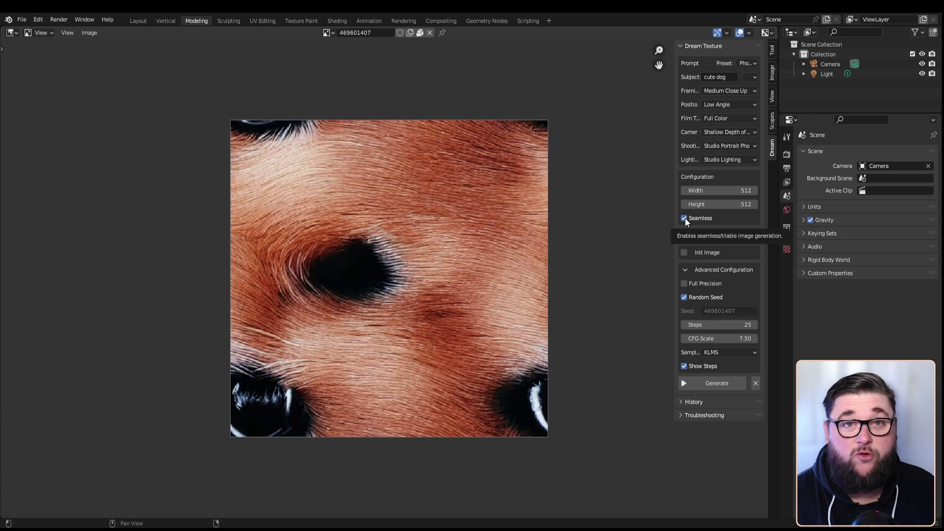
Turn off Seamless and generate a new cute dog image.
{"action": "left_click", "coordinate": [684, 219]}
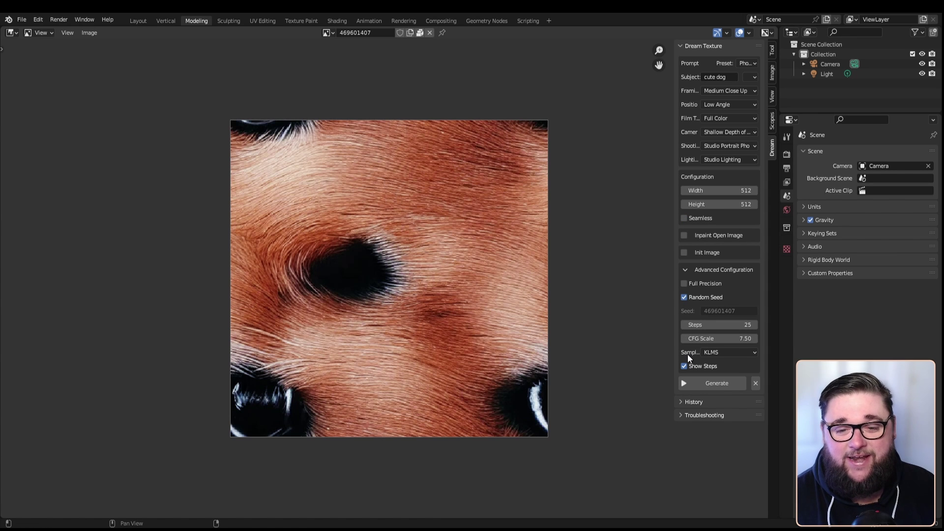
{"action": "left_click", "coordinate": [717, 383]}
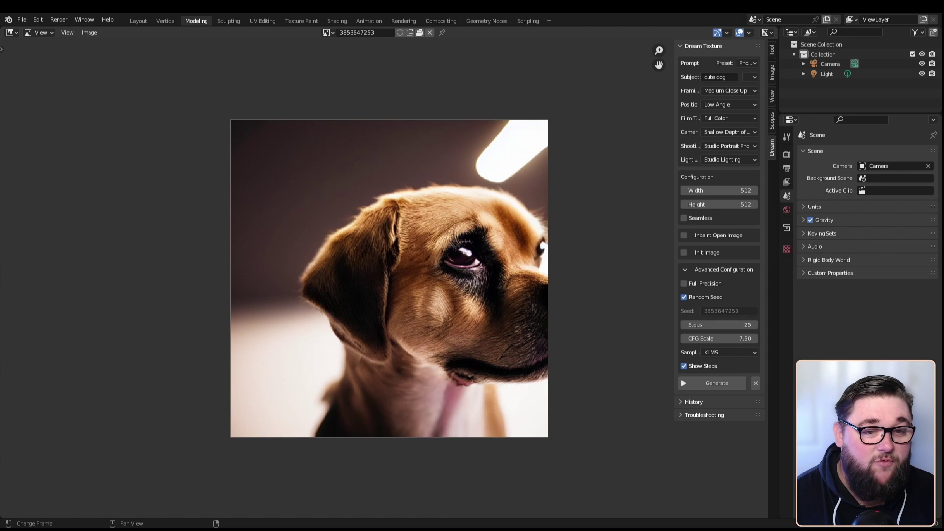
{"action": "scroll", "coordinate": [389, 278], "scroll_direction": "down", "scroll_amount": 1}
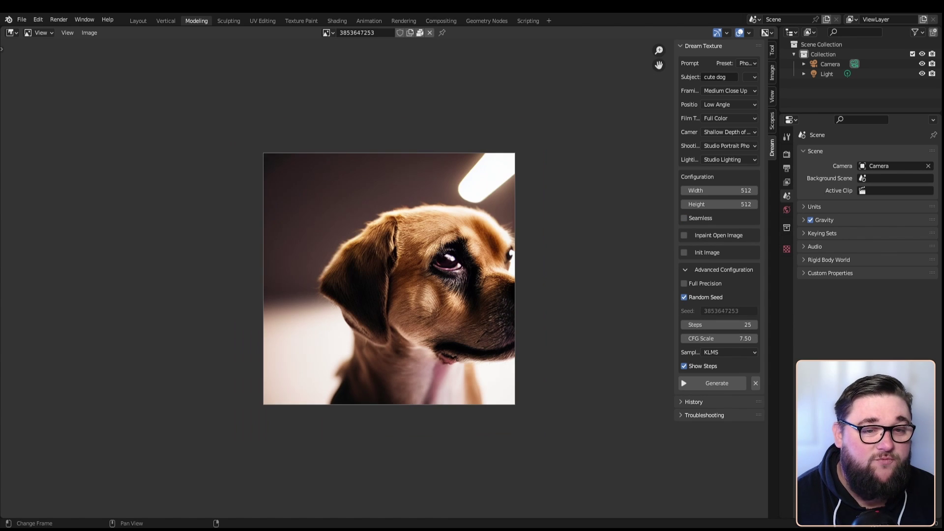
{"action": "scroll", "coordinate": [389, 278], "scroll_direction": "up", "scroll_amount": 3}
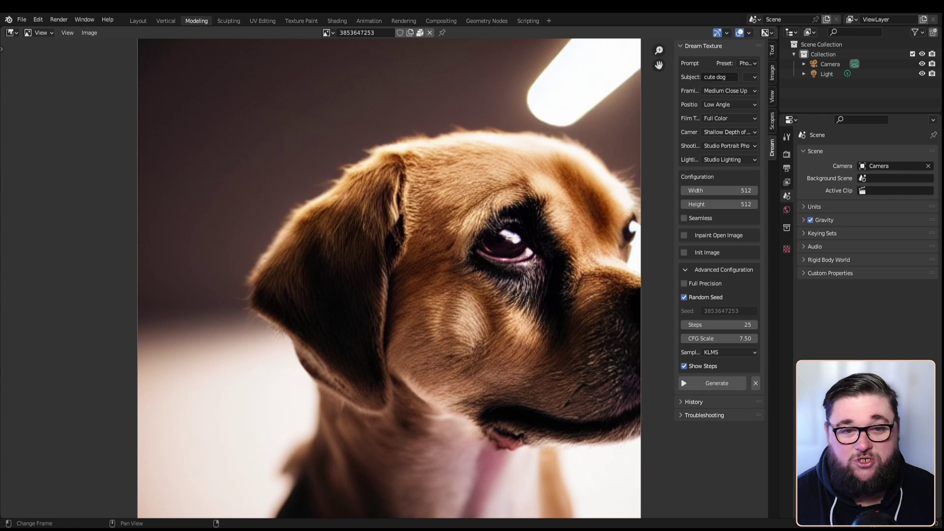
{"action": "scroll", "coordinate": [519, 248], "scroll_direction": "down", "scroll_amount": 1}
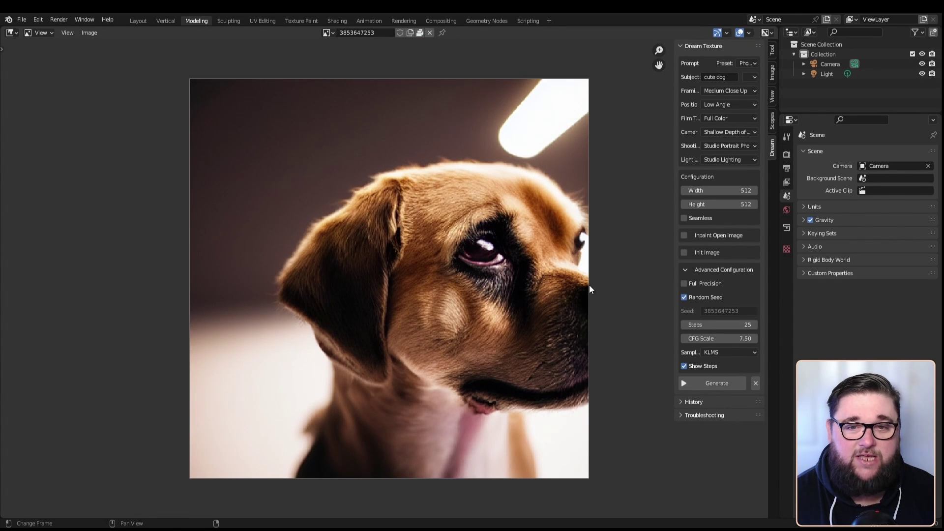
Set framing to Extra Long Shot and generate with the subject 'blue cute dog'.
{"action": "left_click", "coordinate": [753, 91]}
{"action": "left_click", "coordinate": [752, 168]}
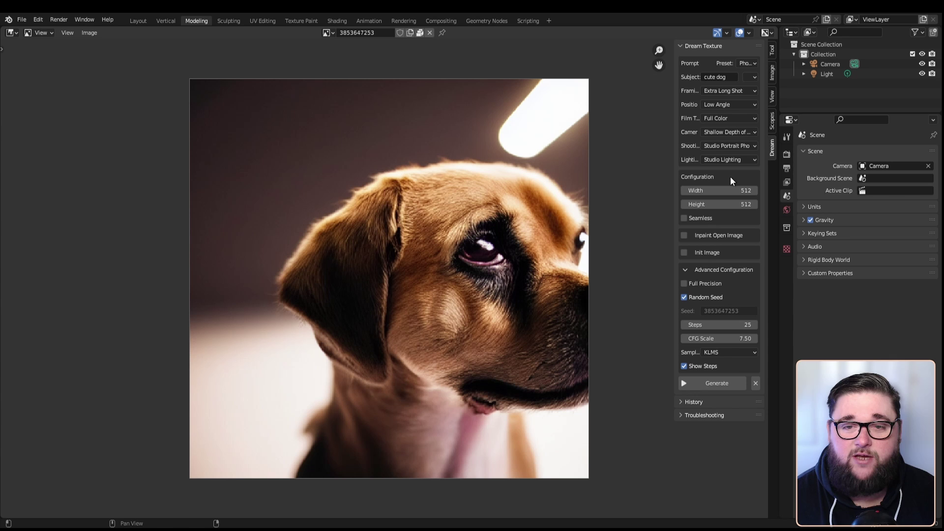
{"action": "left_click", "coordinate": [727, 77]}
{"action": "key", "text": "Home"}
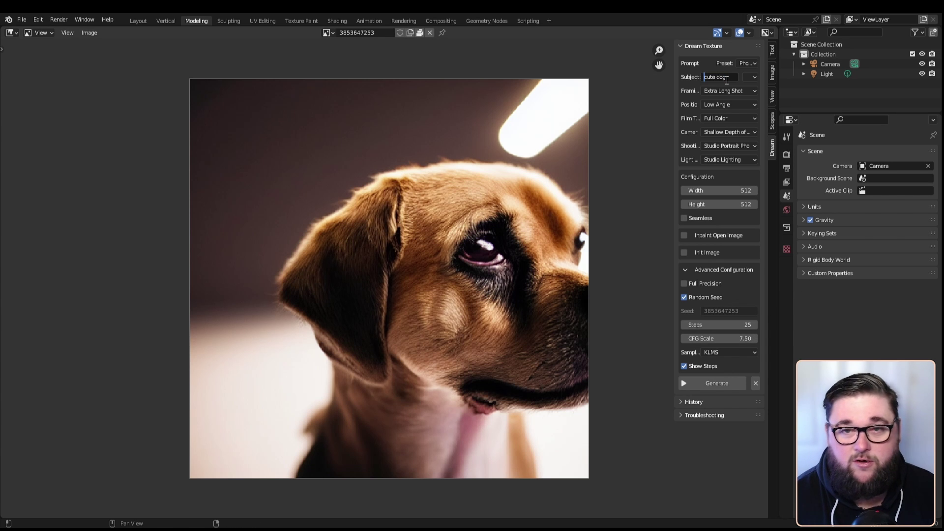
{"action": "type", "text": "blue"}
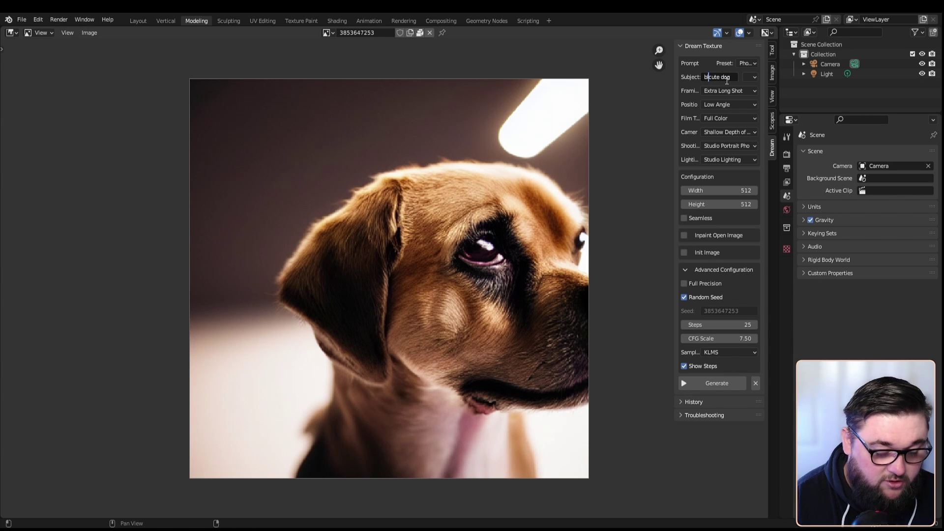
{"action": "key", "text": "Return"}
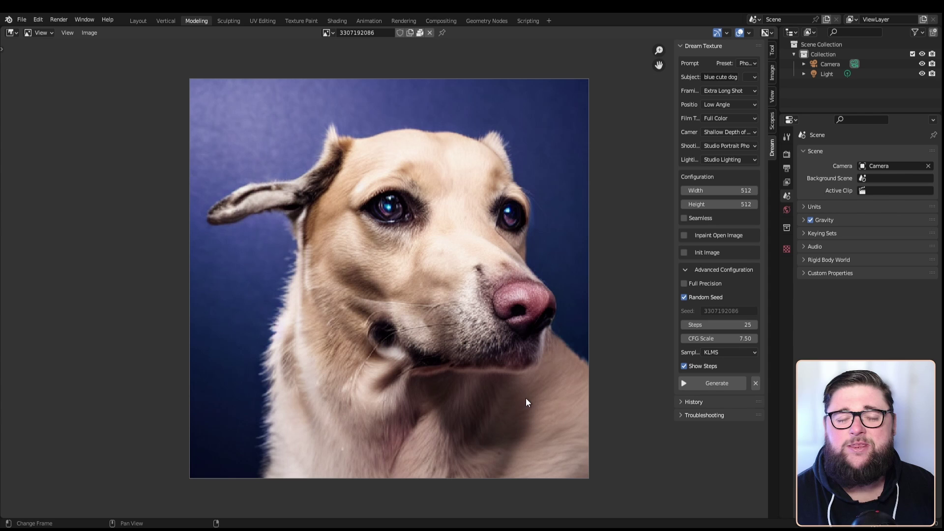
Generate a Concept Art image with Character subject type and Fantasy genre.
{"action": "left_click", "coordinate": [747, 63]}
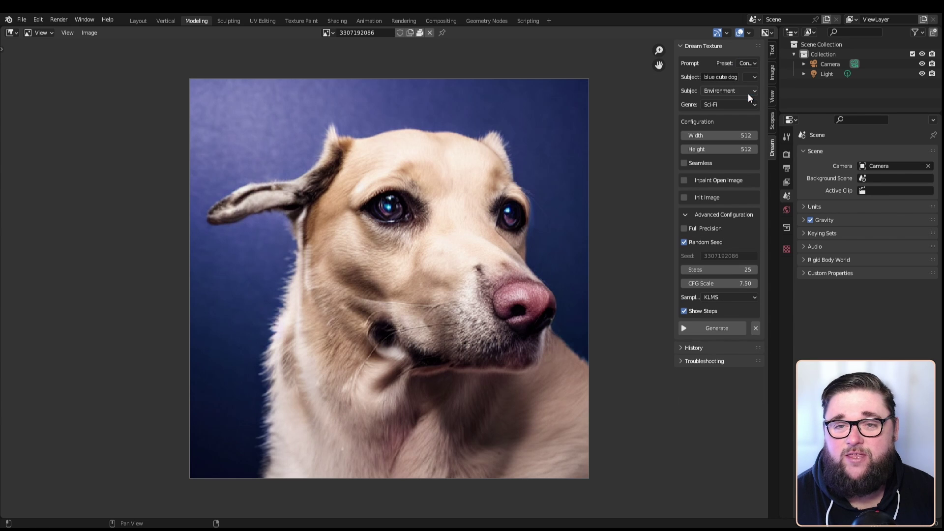
{"action": "left_click", "coordinate": [746, 92]}
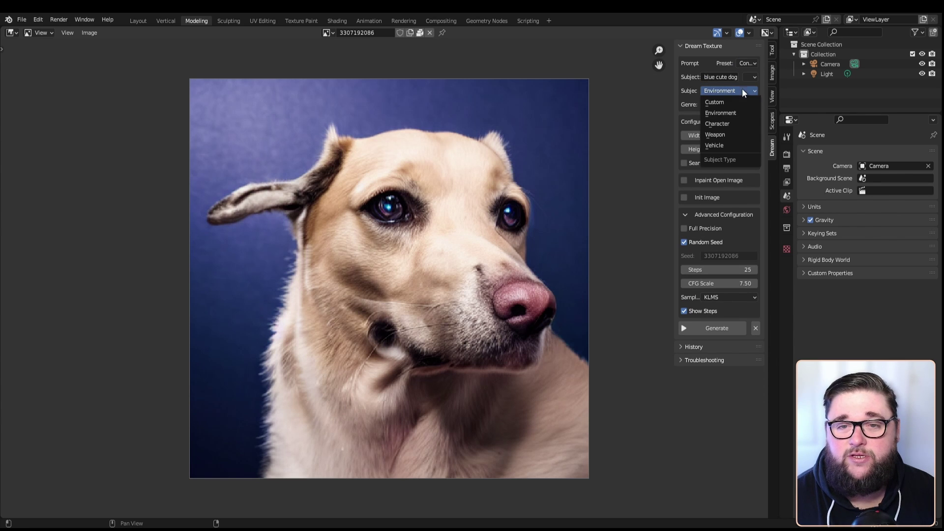
{"action": "left_click", "coordinate": [734, 125]}
{"action": "left_click", "coordinate": [730, 105]}
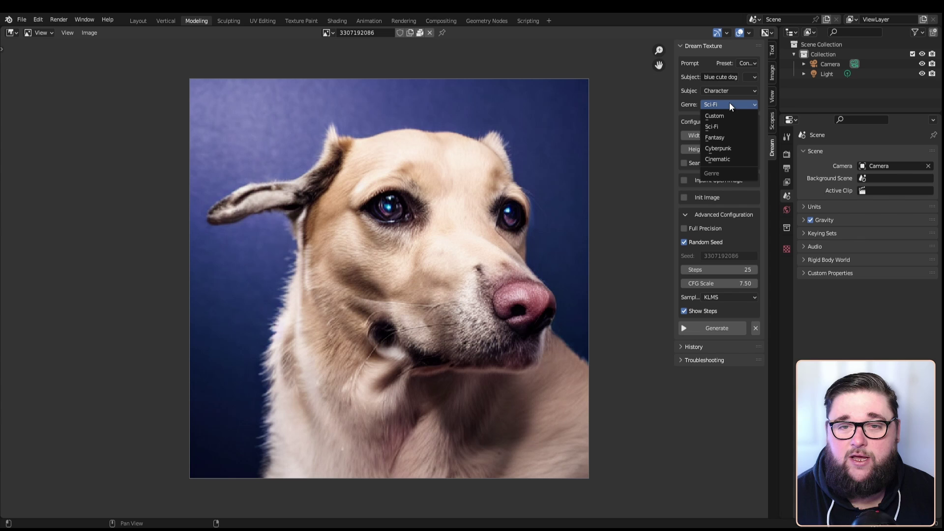
{"action": "left_click", "coordinate": [734, 138]}
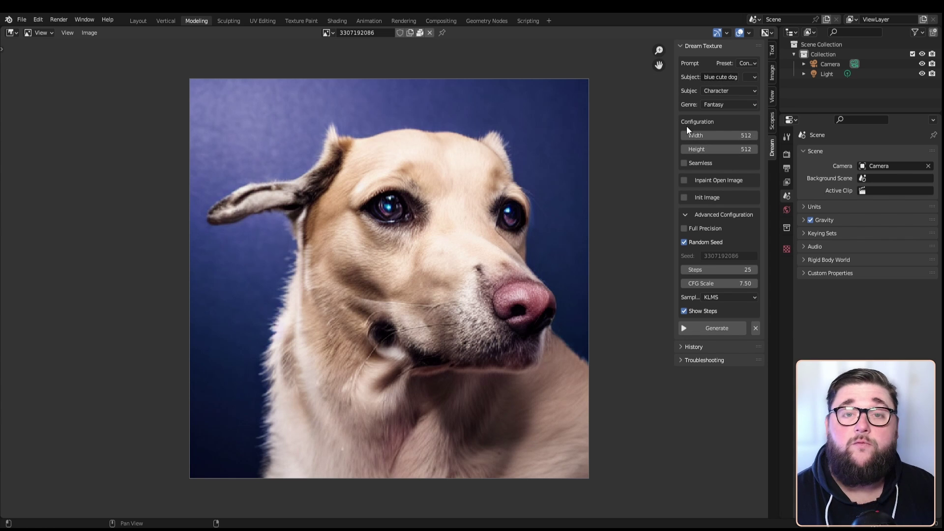
{"action": "left_click", "coordinate": [707, 329]}
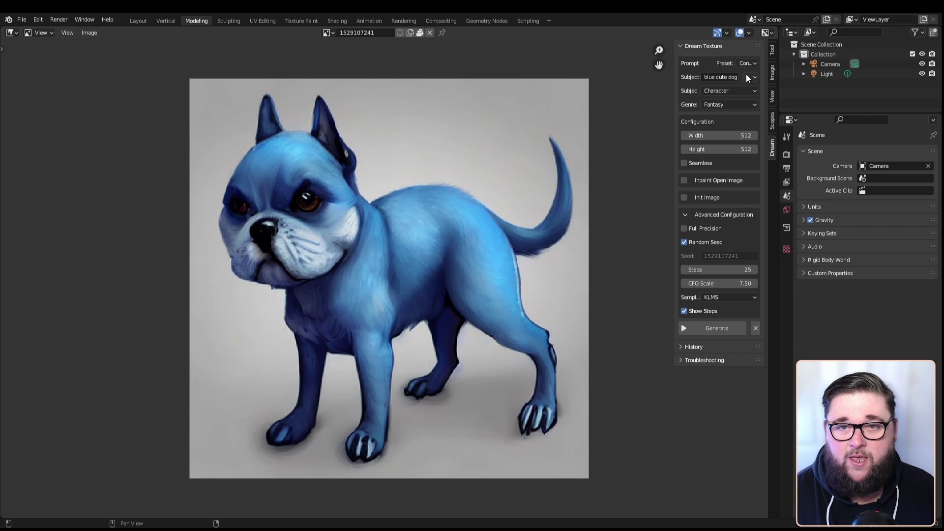
Generate a Cyberpunk Environment image with the subject 'dystopia'.
{"action": "left_click", "coordinate": [723, 90]}
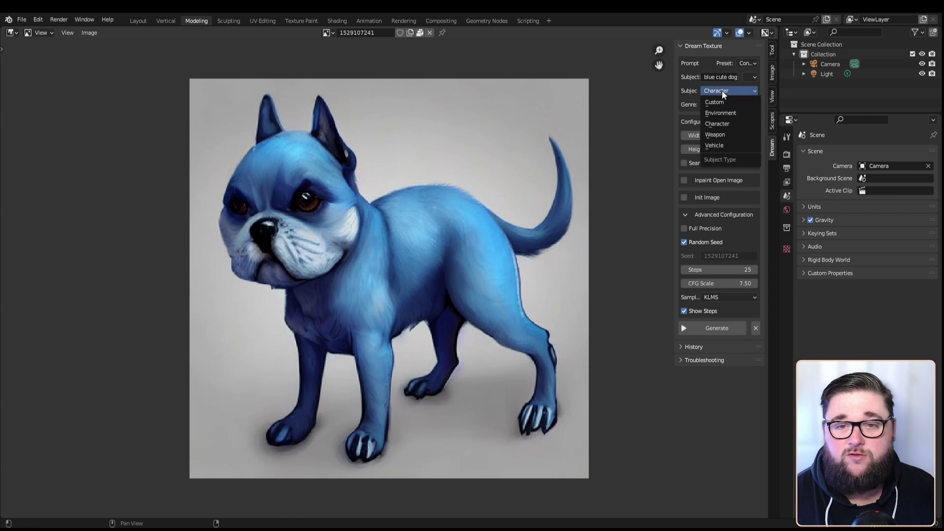
{"action": "left_click", "coordinate": [721, 114]}
{"action": "left_click", "coordinate": [718, 79]}
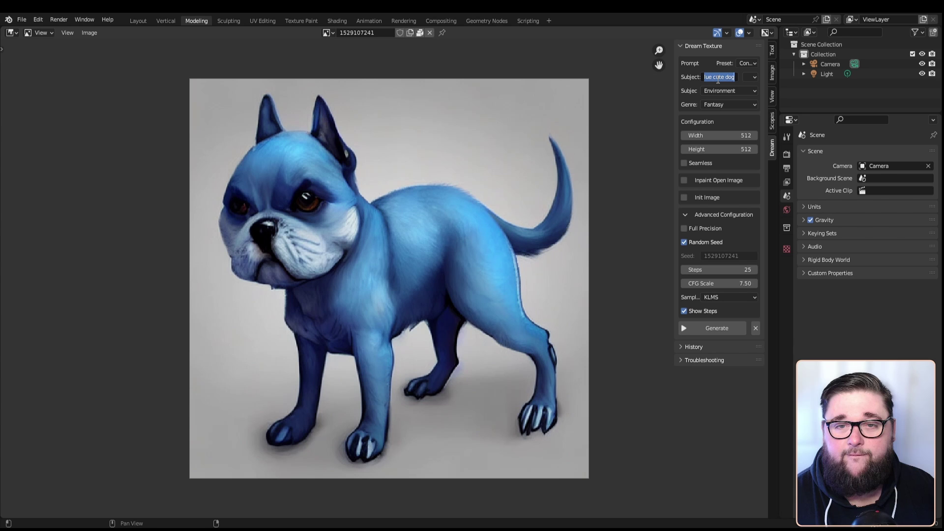
{"action": "type", "text": "dystopia"}
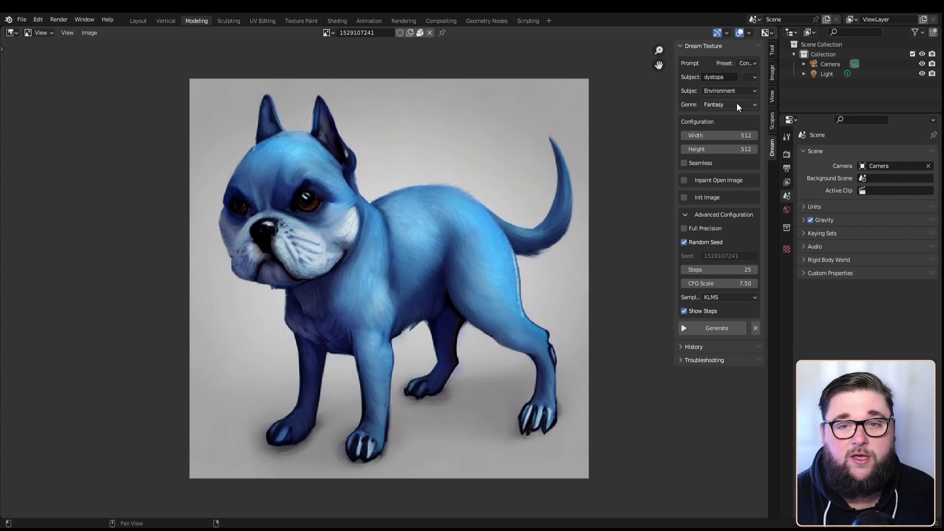
{"action": "left_click", "coordinate": [740, 105]}
{"action": "left_click", "coordinate": [746, 149]}
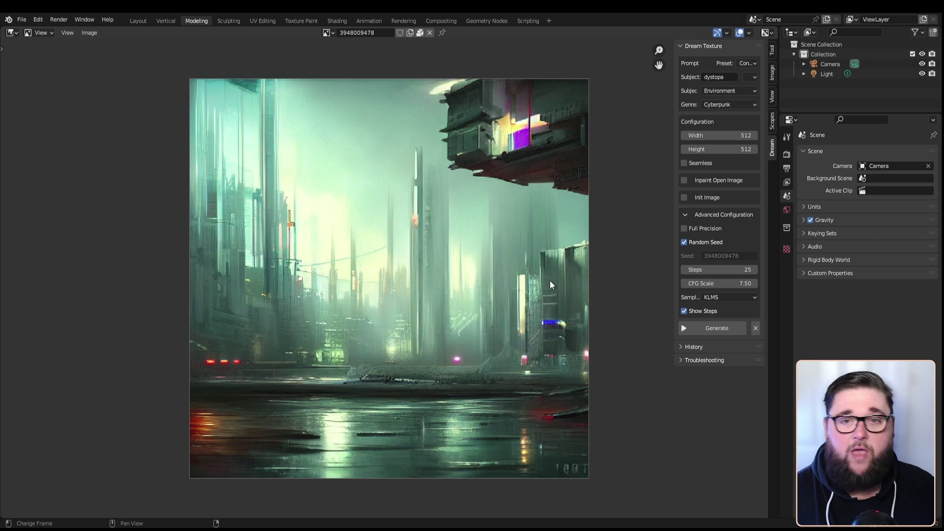
Switch to Character type and Fantasy genre, and paste the pumpkin scarecrow subject.
{"action": "left_click", "coordinate": [751, 90]}
{"action": "left_click", "coordinate": [732, 126]}
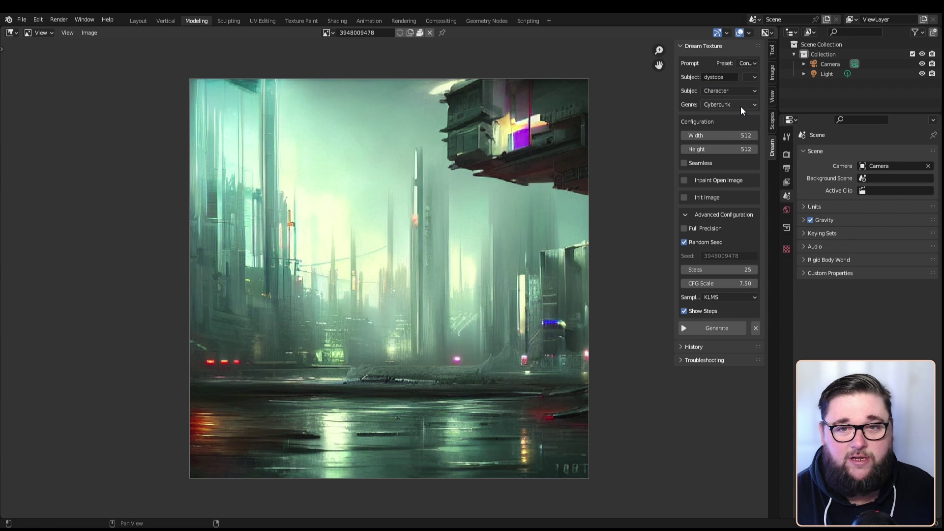
{"action": "left_click", "coordinate": [746, 105]}
{"action": "left_click", "coordinate": [737, 138]}
{"action": "left_click", "coordinate": [720, 77]}
{"action": "key", "text": "ctrl+v"}
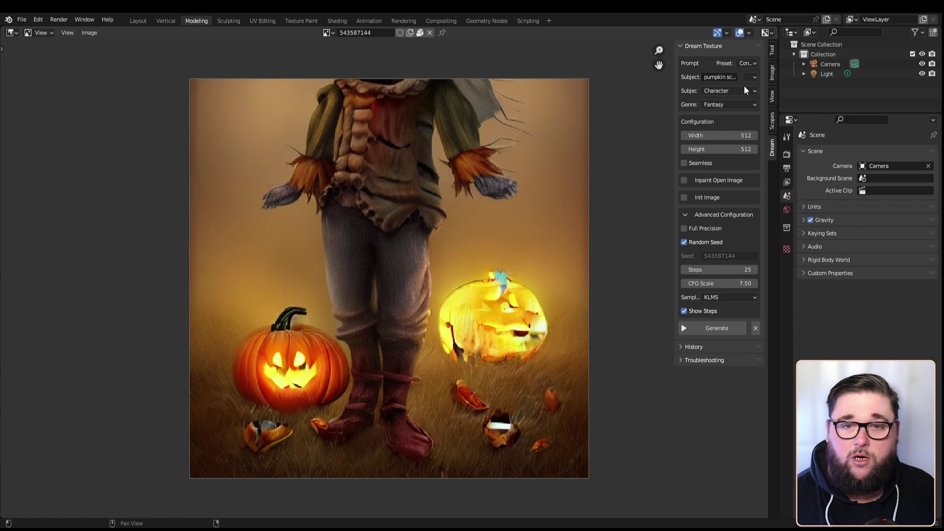
Generate another image from the pumpkin scarecrow prompt.
{"action": "left_click", "coordinate": [717, 328]}
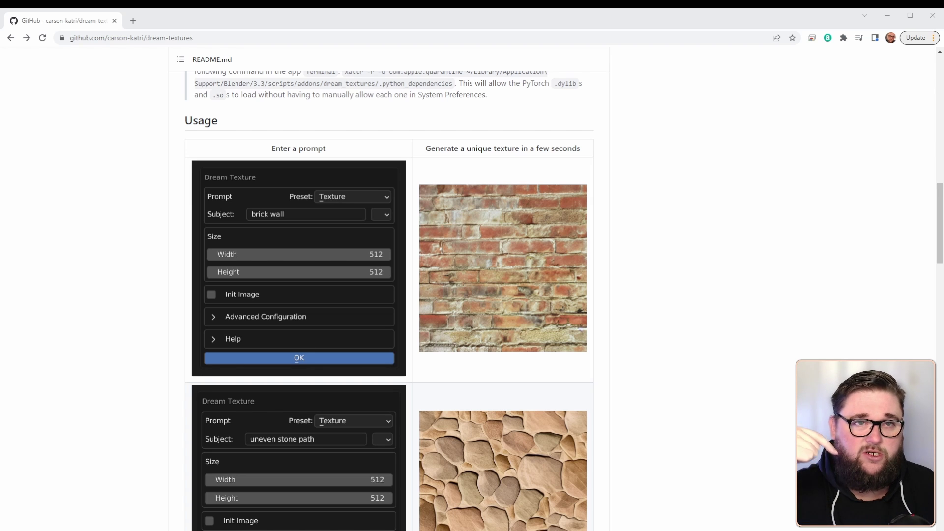
Open the Dream Textures v0.0.6 release page from the README's Installation section.
{"action": "scroll", "coordinate": [389, 295], "scroll_direction": "up", "scroll_amount": 10}
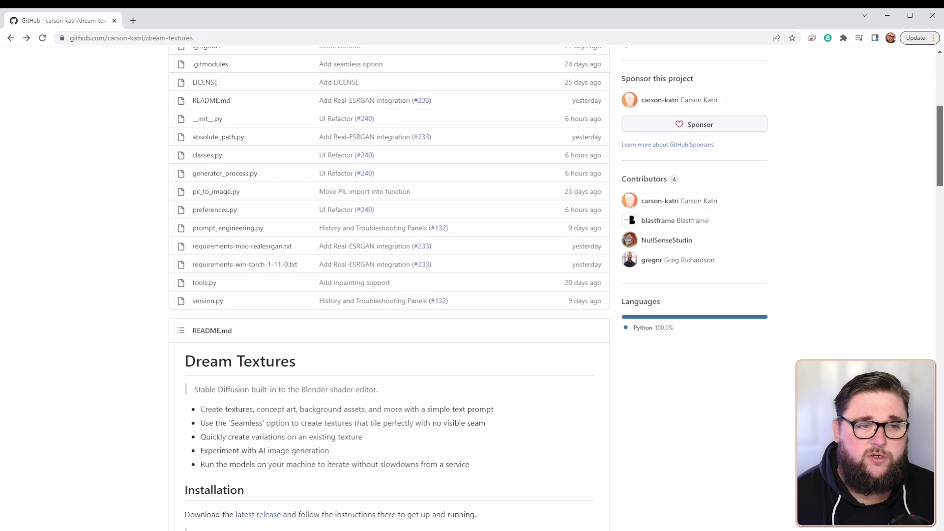
{"action": "scroll", "coordinate": [388, 295], "scroll_direction": "down", "scroll_amount": 8}
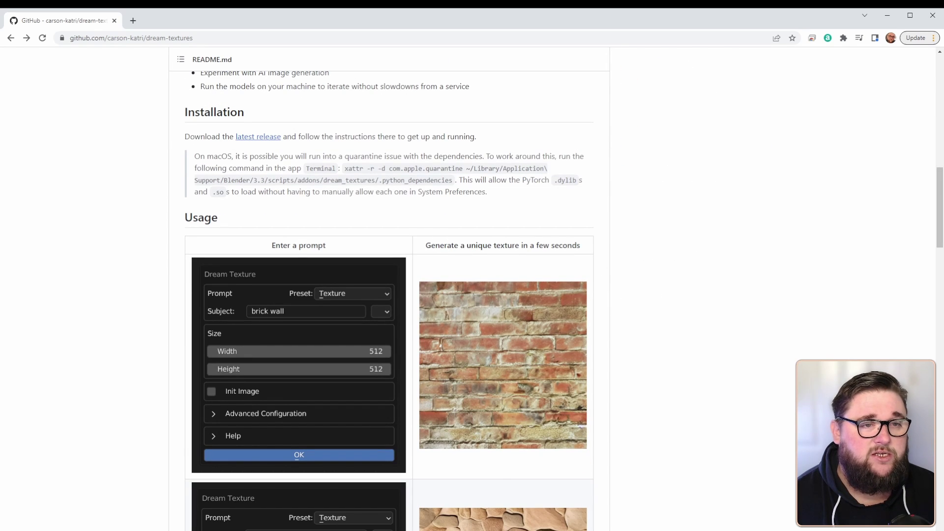
{"action": "left_click", "coordinate": [258, 137]}
{"action": "scroll", "coordinate": [241, 389], "scroll_direction": "down", "scroll_amount": 15}
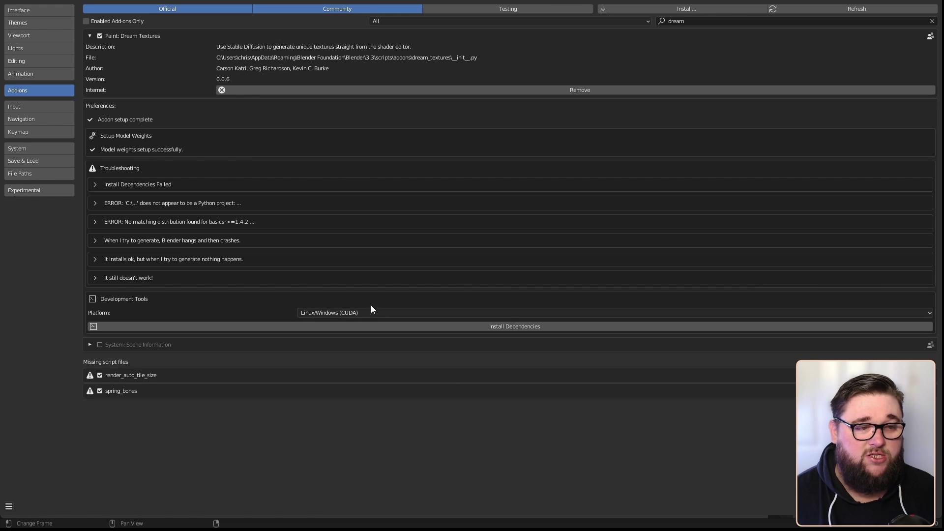
Save the Blender preferences from the Preferences menu.
{"action": "left_click", "coordinate": [8, 506]}
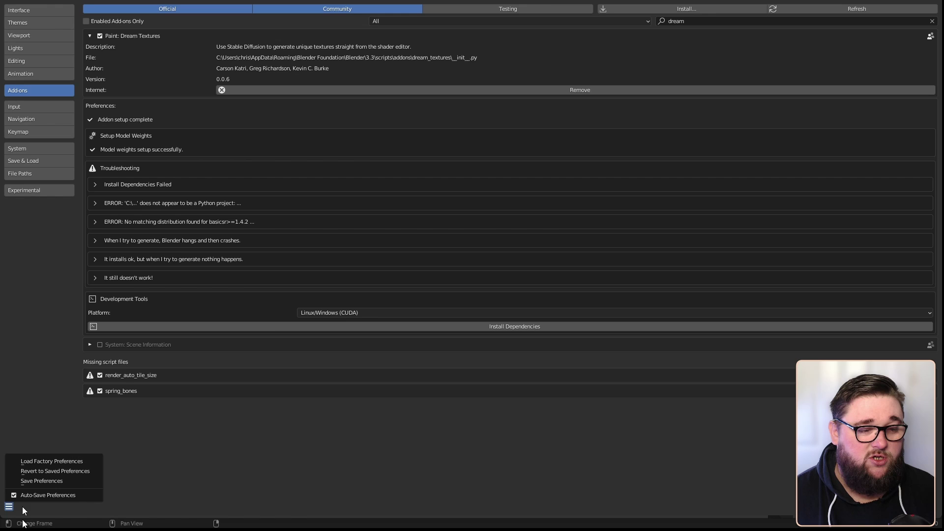
{"action": "left_click", "coordinate": [50, 480]}
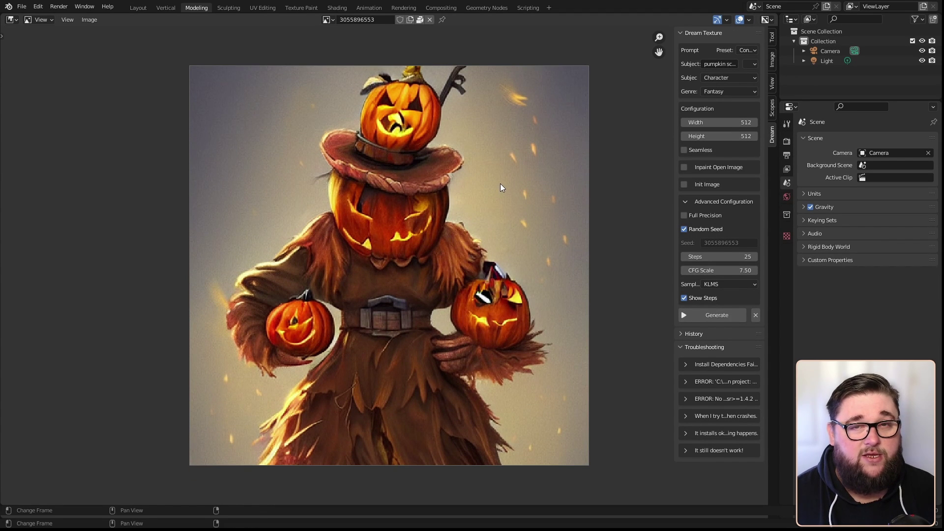
{"action": "left_click", "coordinate": [12, 19]}
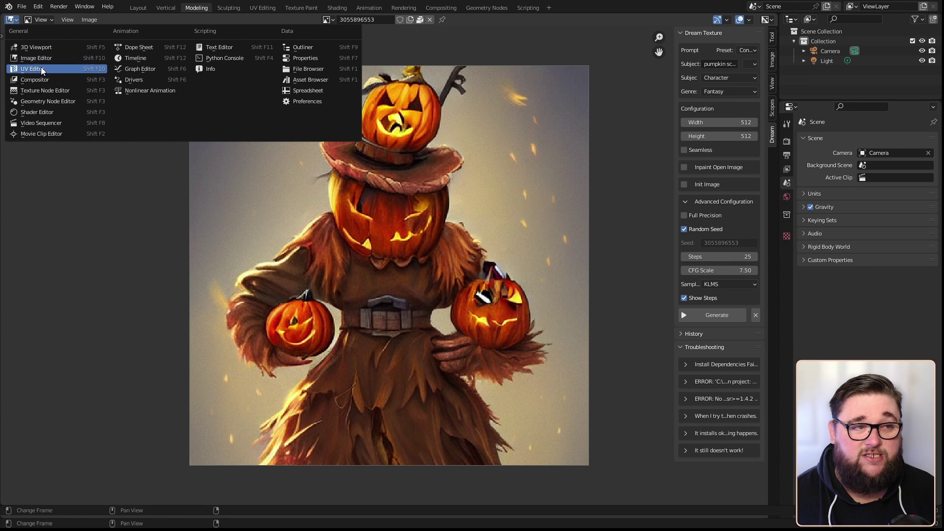
{"action": "left_click", "coordinate": [41, 69]}
{"action": "left_click", "coordinate": [12, 19]}
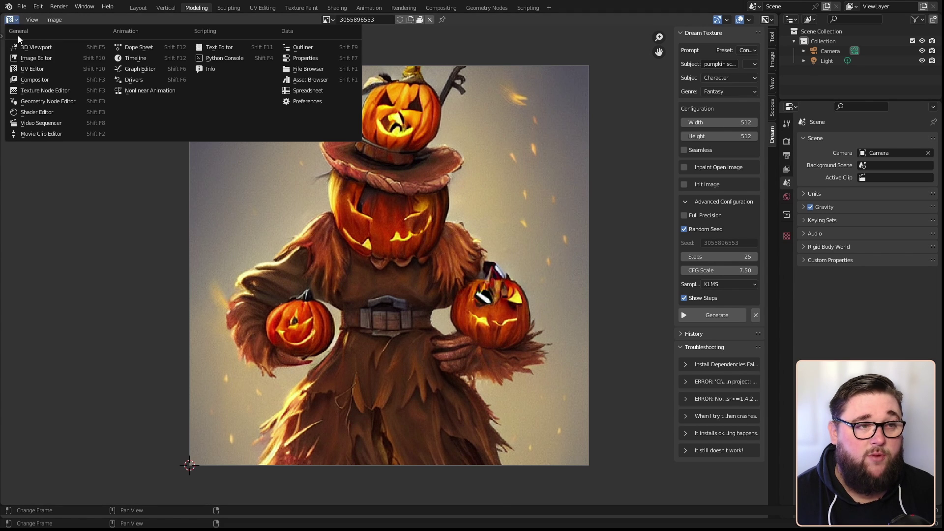
{"action": "left_click", "coordinate": [31, 67]}
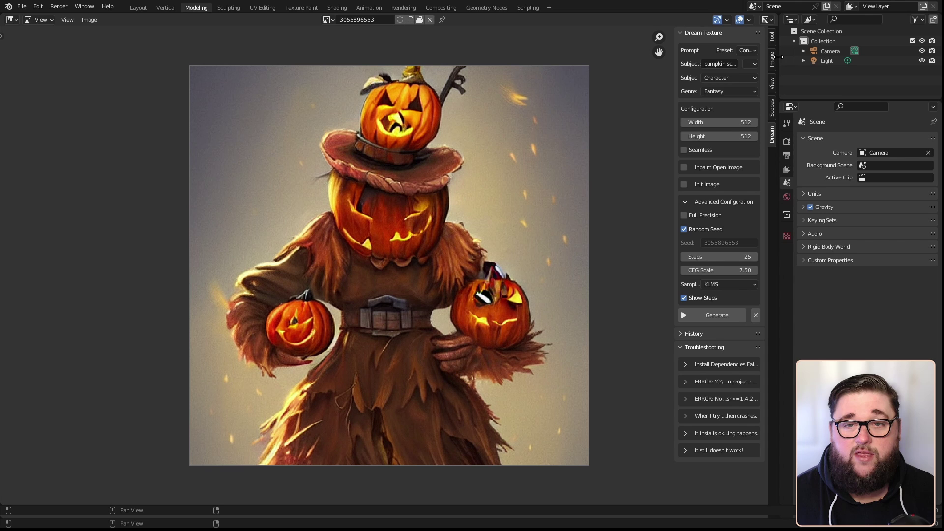